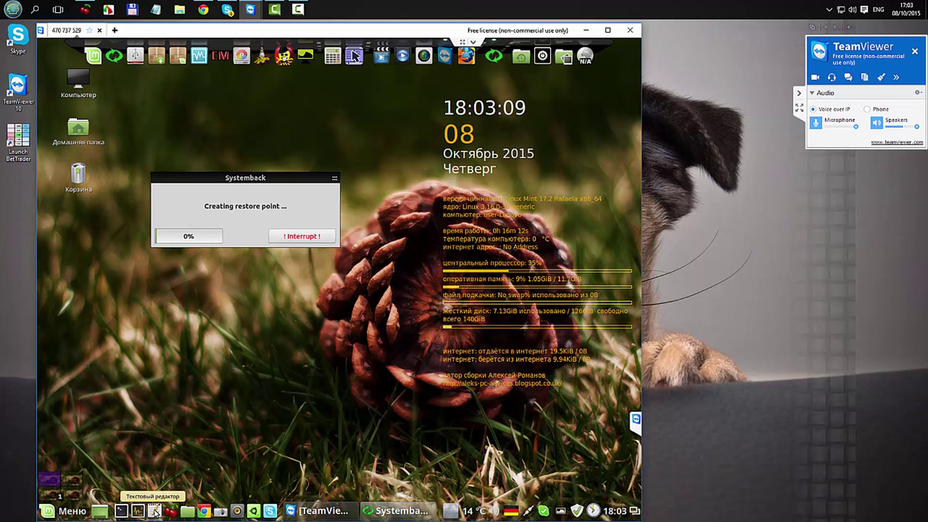
Step: Open a blank text editor document in a smaller window and note the start time 18-02-58, followed by line breaks
left_click(155, 511)
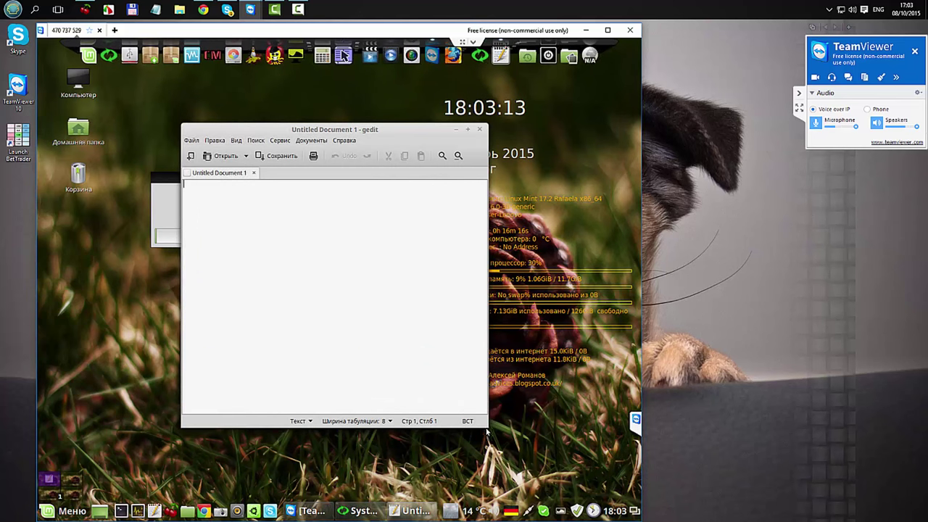
left_click_drag(484, 421, 401, 261)
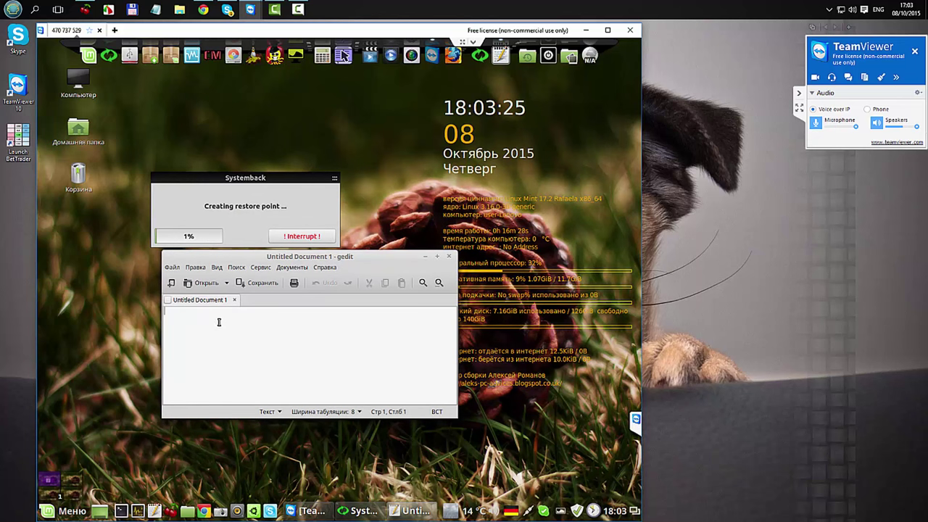
type("1")
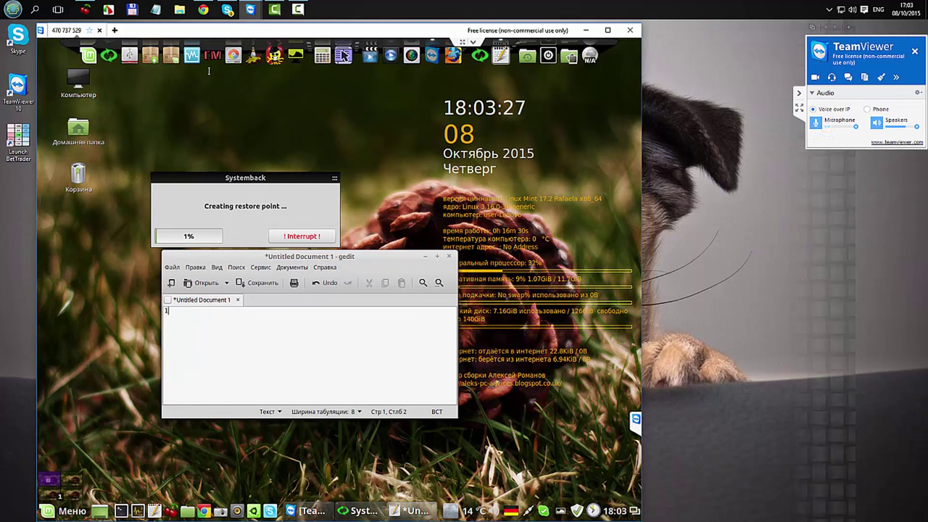
type("8-02-58")
key("Return")
key("Return")
Step: Shrink the text editor window further and begin the second line of the note with 18-
left_click_drag(458, 420, 343, 363)
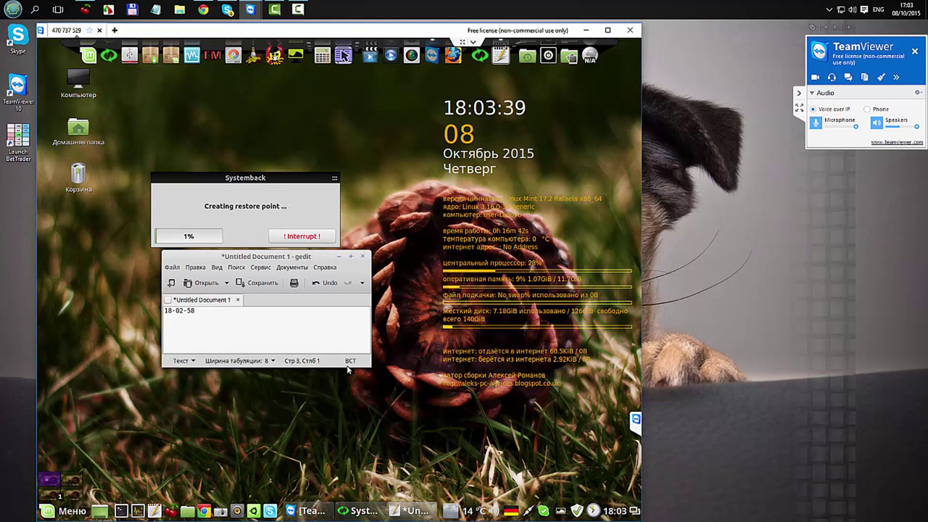
left_click(177, 319)
type("1")
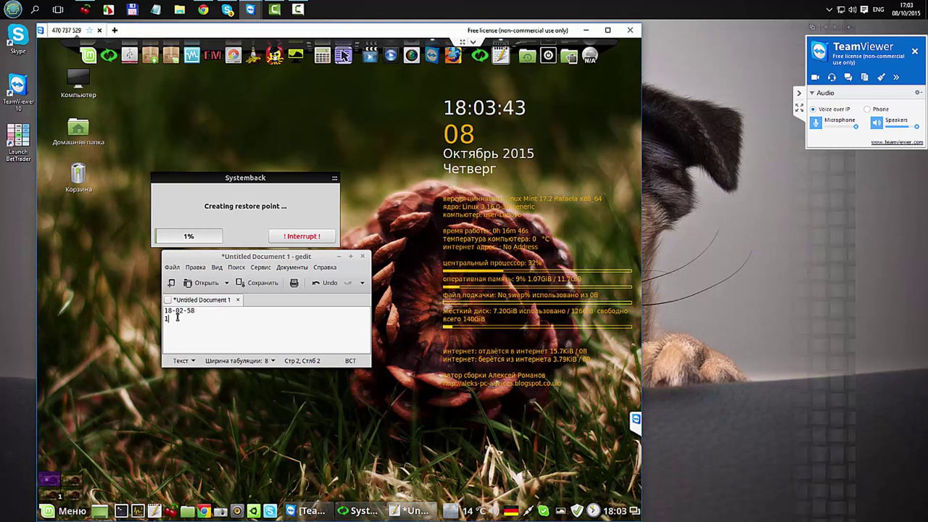
type("8-")
Step: Arrange the text editor below the Systemback progress window and reduce the size of the remote session window
left_click_drag(297, 260, 280, 263)
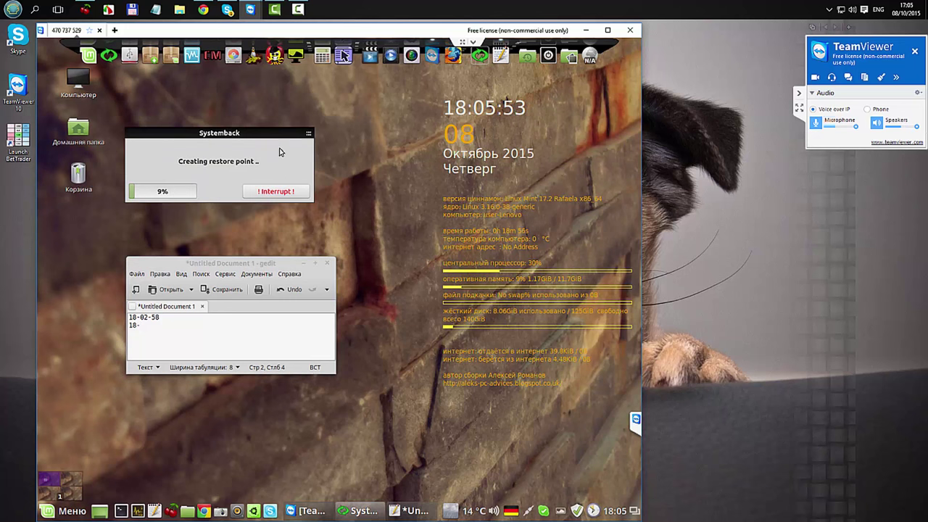
left_click_drag(268, 134, 262, 108)
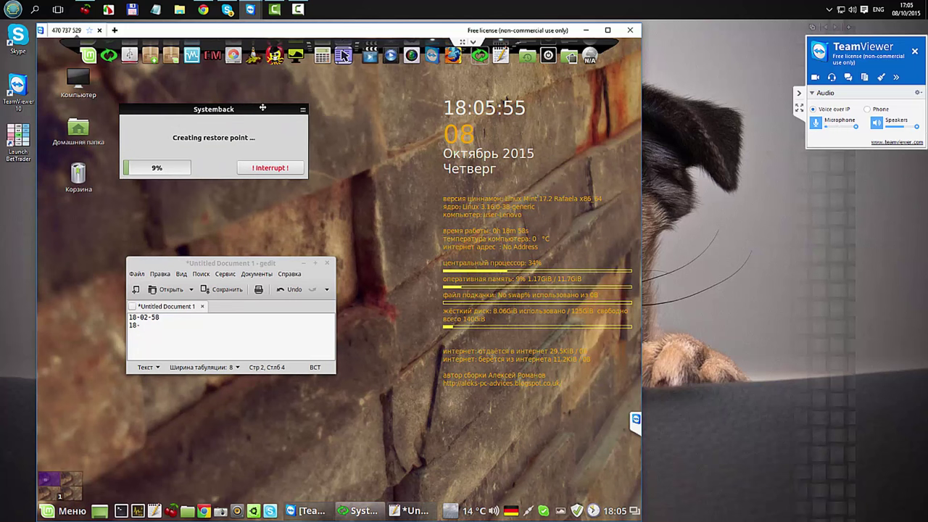
left_click(276, 268)
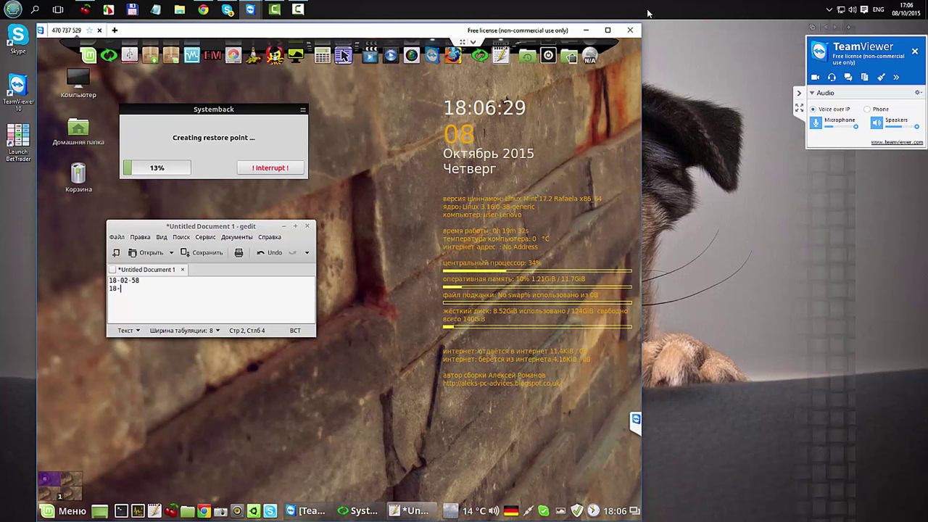
left_click_drag(641, 24, 560, 89)
left_click_drag(483, 101, 494, 40)
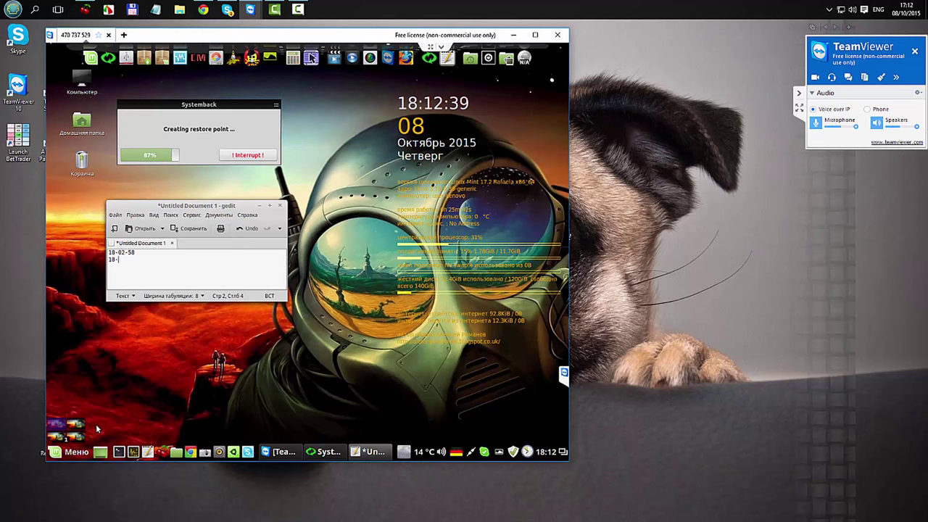
Step: Launch the Software Manager (Менеджер программ) on the remote desktop and authorise it with the administrator password
left_click(60, 455)
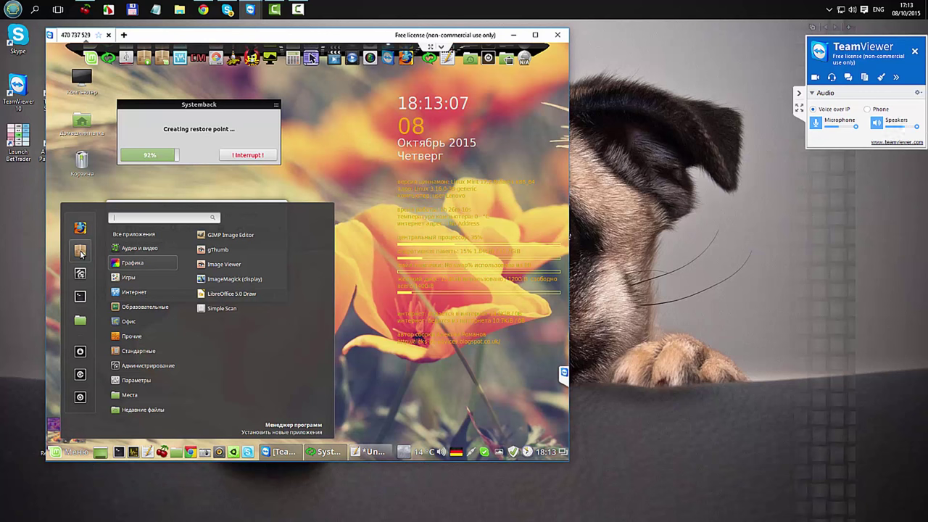
left_click(80, 252)
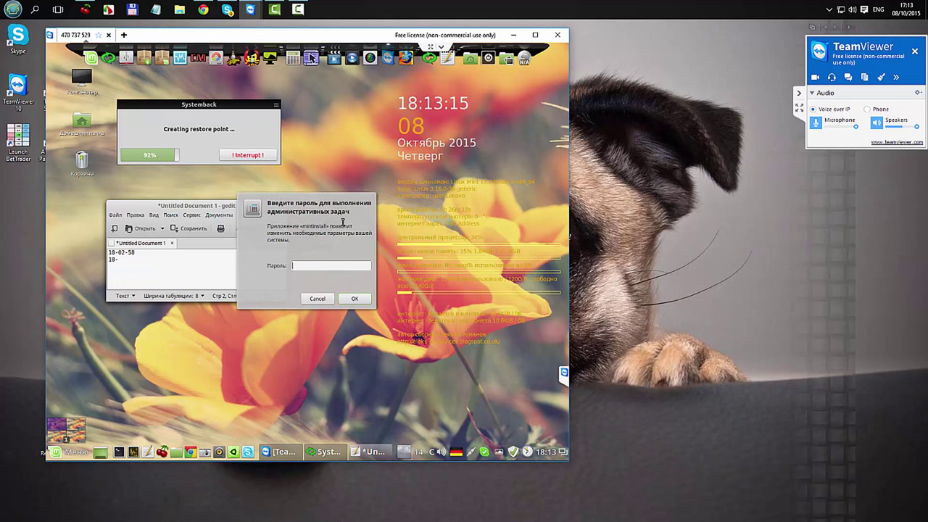
type("••••")
key("Return")
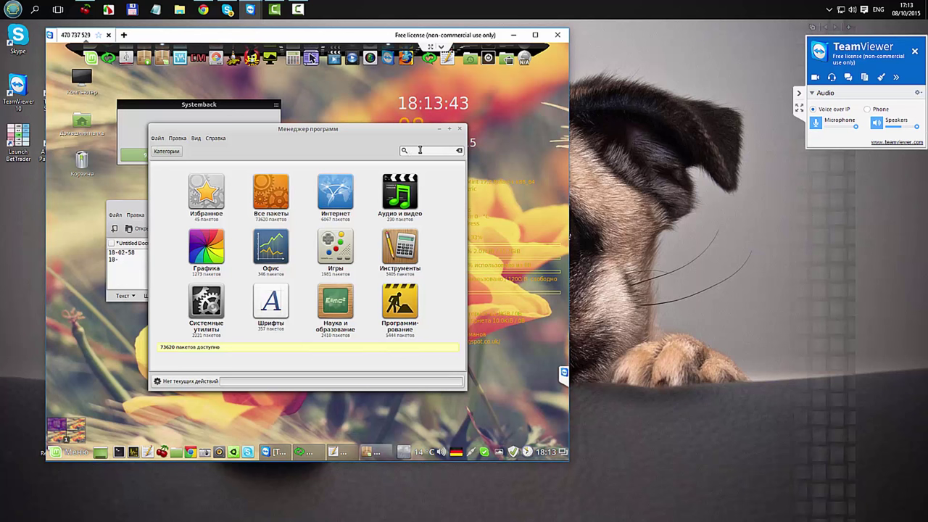
Step: Enter clementine as the package search term and bring the Systemback progress window to the front
type("c")
type("lea")
type("ent")
type("ine")
left_click(235, 107)
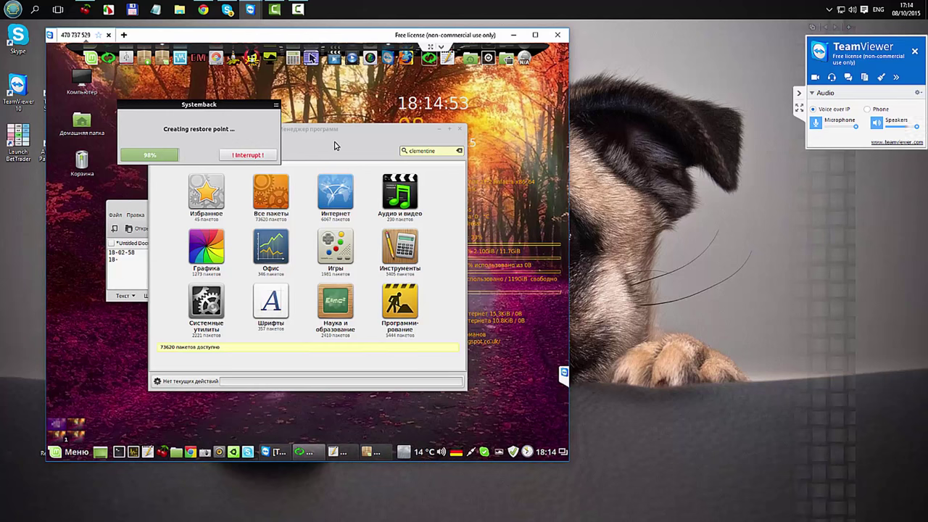
left_click(303, 13)
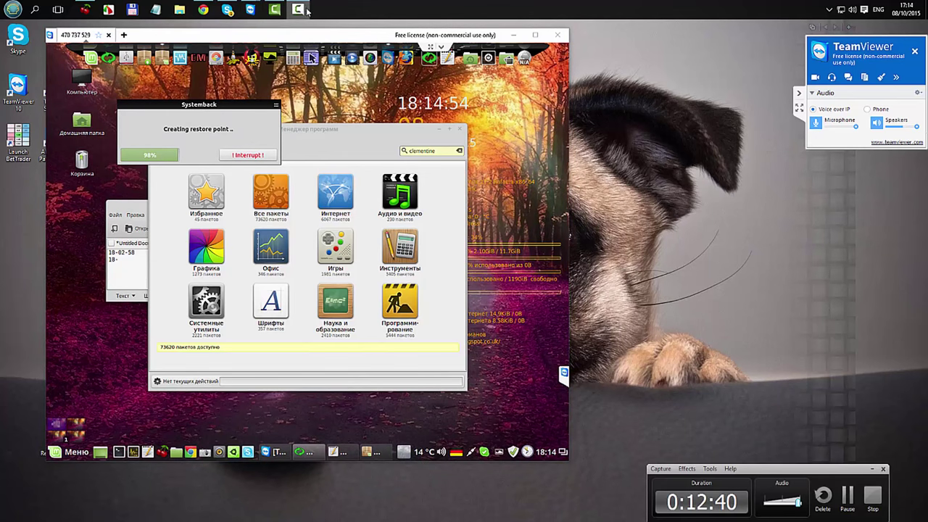
left_click(850, 497)
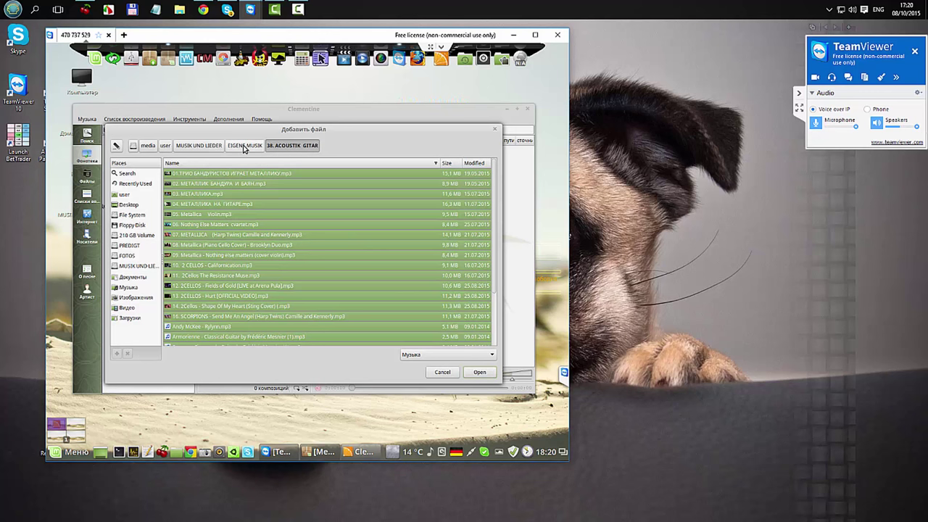
Step: Add all the selected tracks from the 38. ACOUSTIK GITAR folder to the Clementine playlist
left_click(493, 320)
scroll(494, 319, "down", 1)
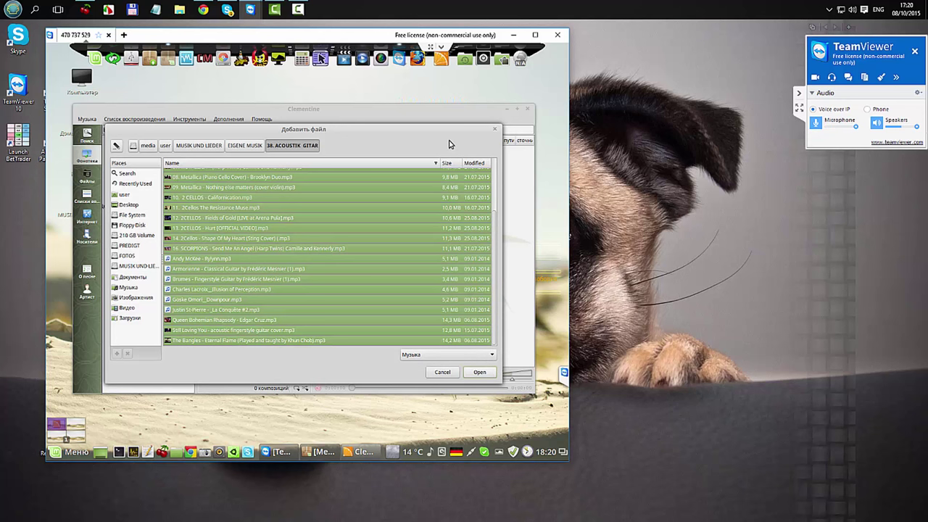
key("Return")
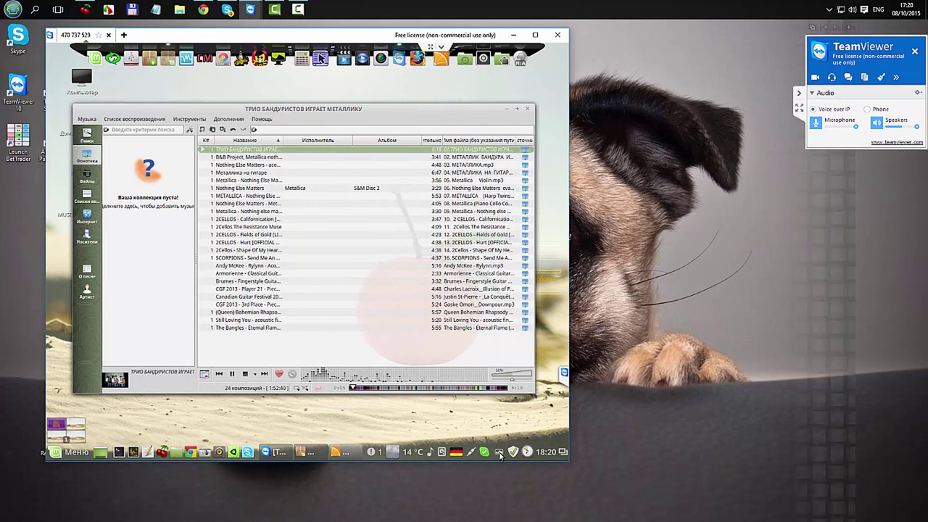
Step: Check the playing track in the desktop's sound applet and close the Clementine window
left_click(431, 452)
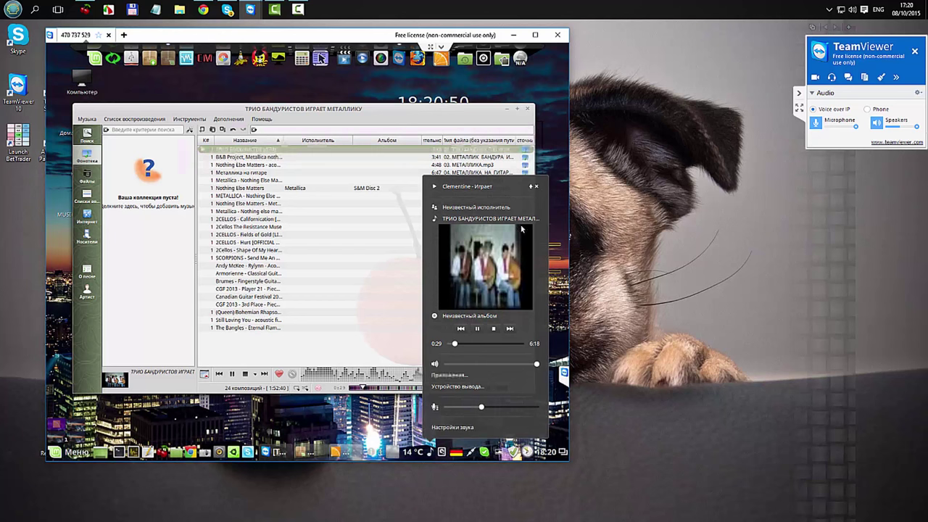
left_click(528, 110)
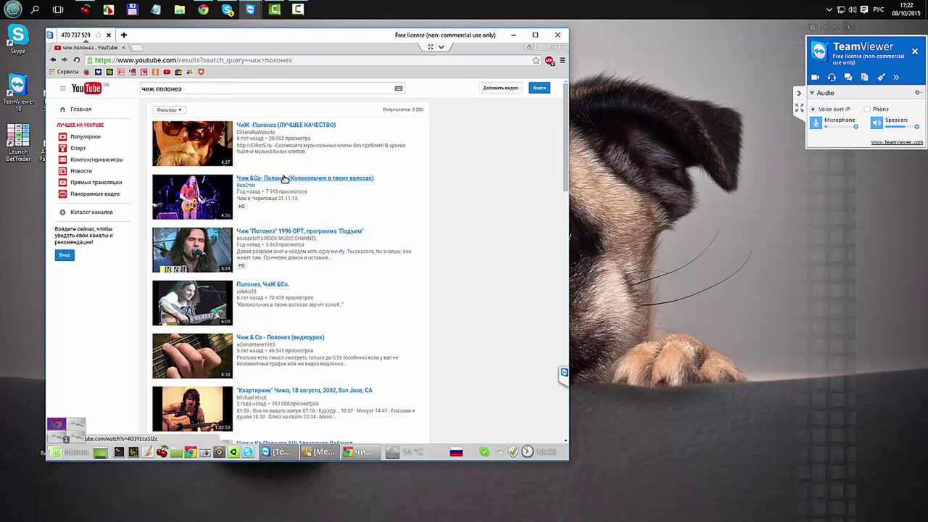
Step: Open the video "Чиж &Co- Полонез (Колокольчик в твоих волосах)" in a new browser tab and switch to it
right_click(284, 179)
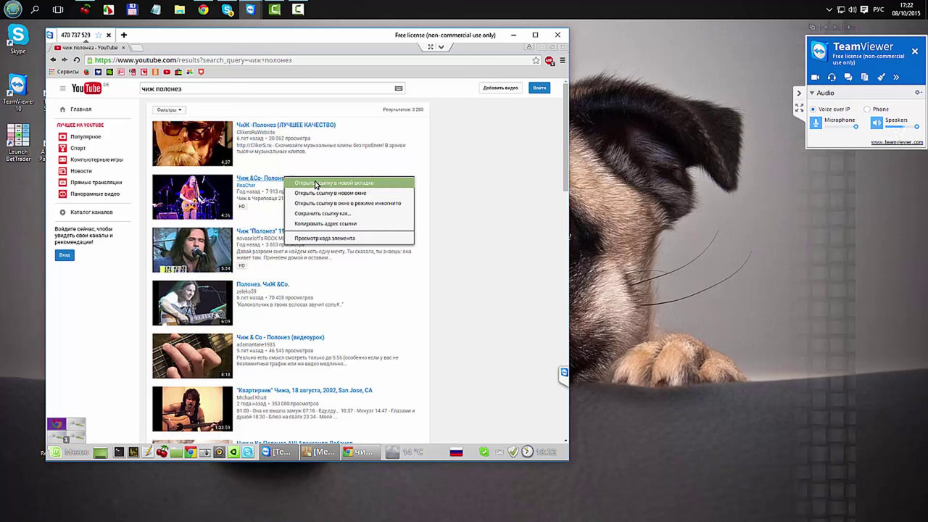
left_click(315, 184)
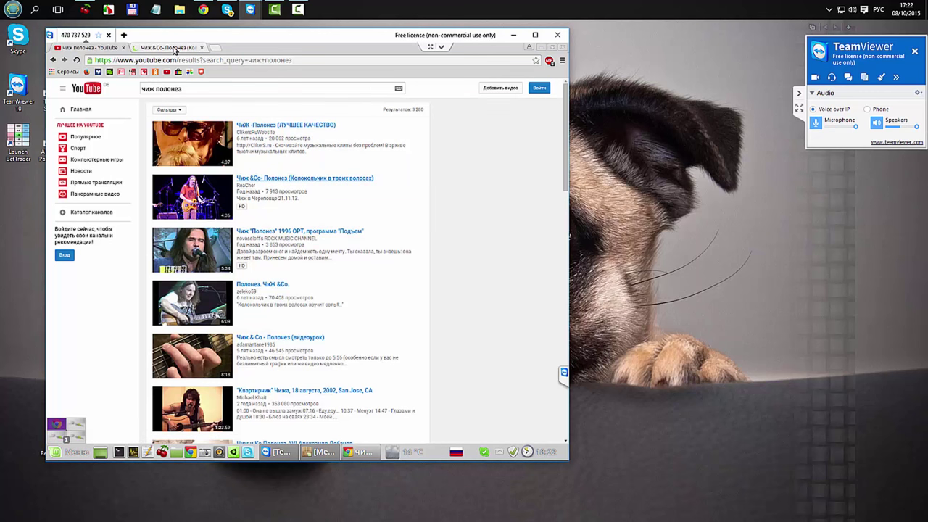
left_click(173, 48)
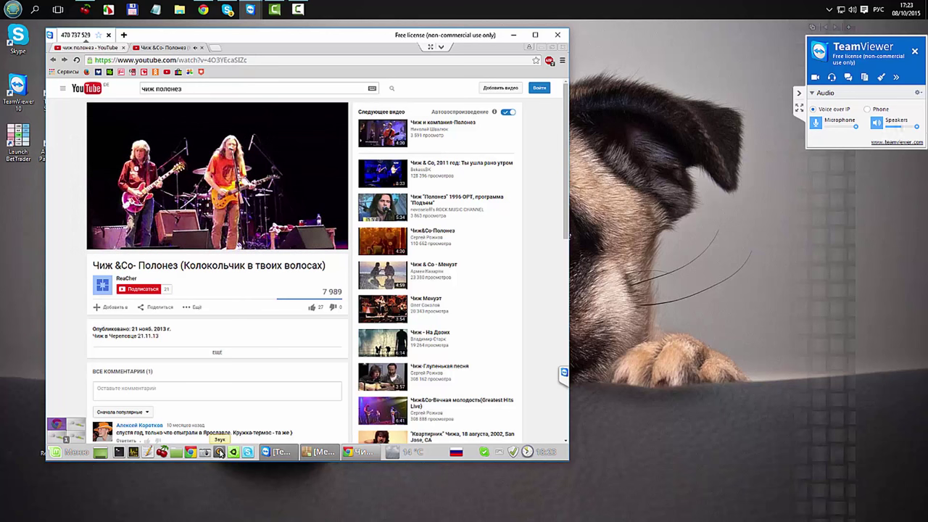
Step: Raise the Analog Output playback volume to its maximum in the sound settings, and close them
left_click(219, 453)
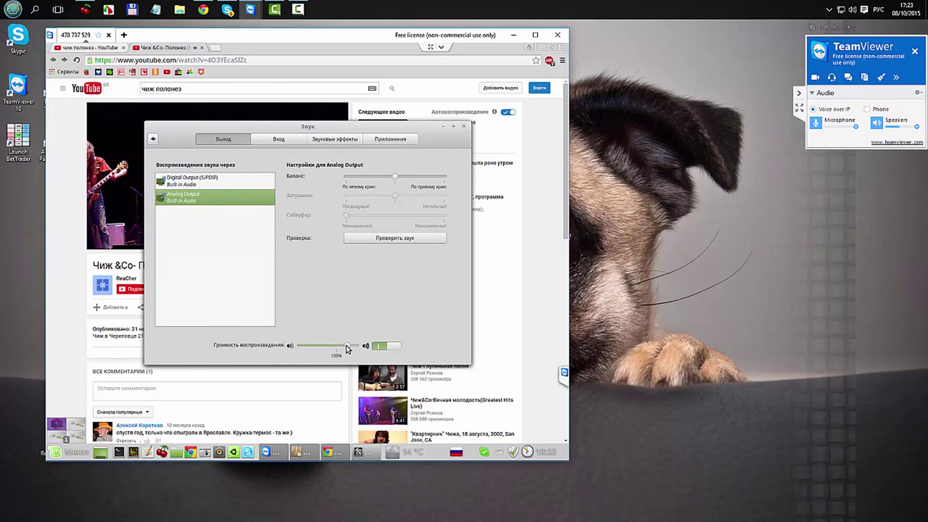
left_click_drag(346, 349, 356, 350)
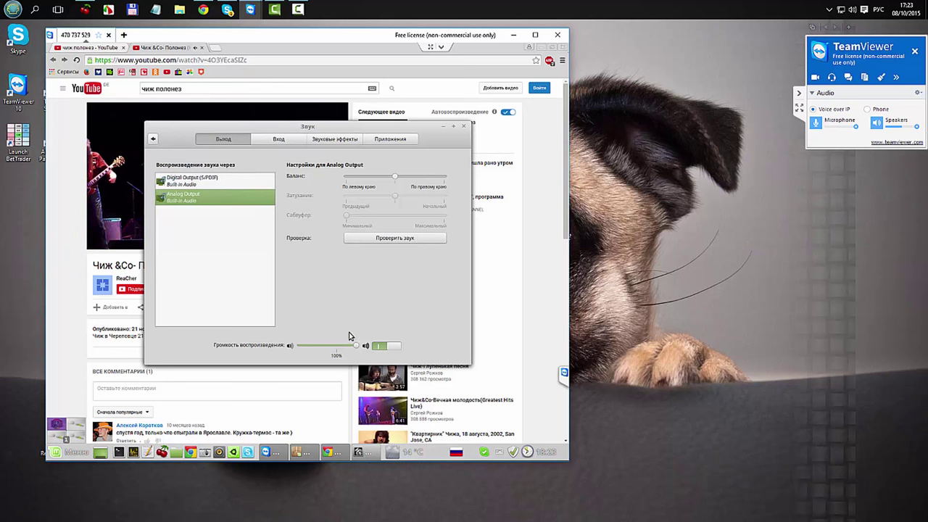
left_click(464, 128)
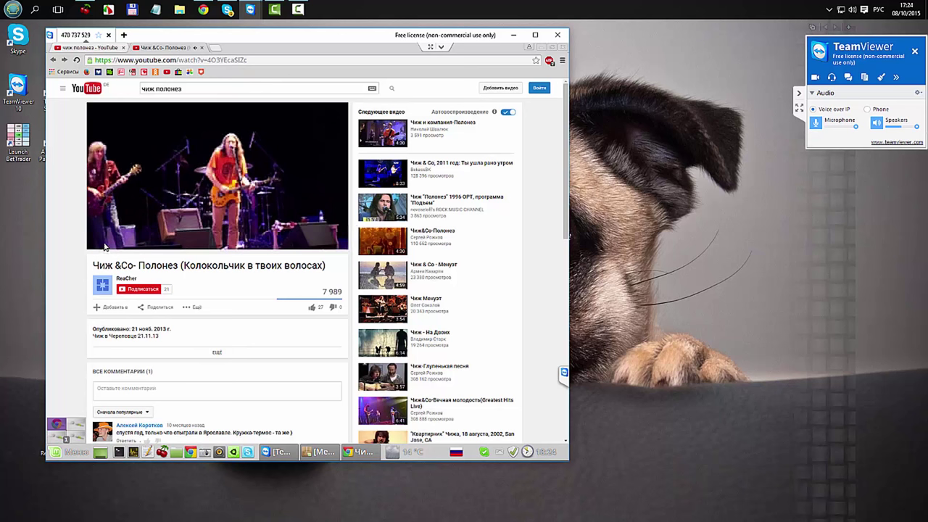
Step: Pause the YouTube video and minimize the browser window
mouse_move(103, 245)
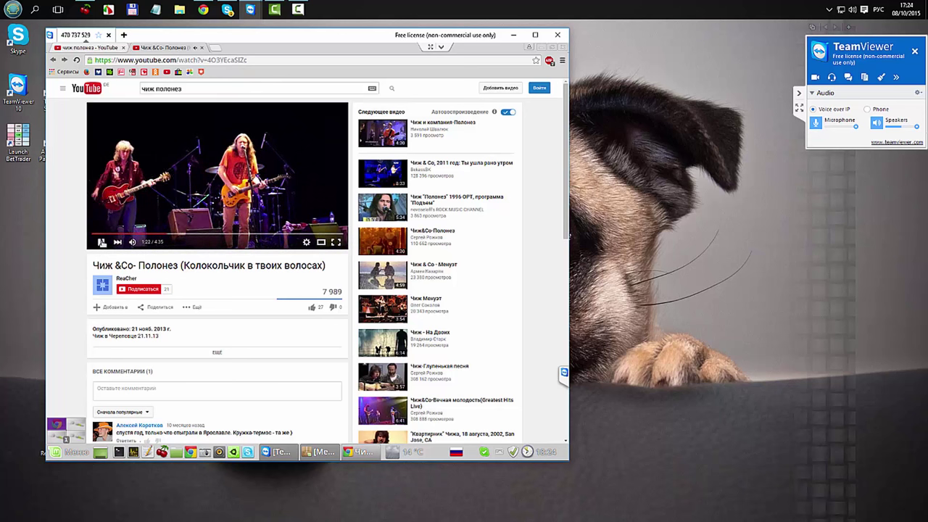
left_click(101, 242)
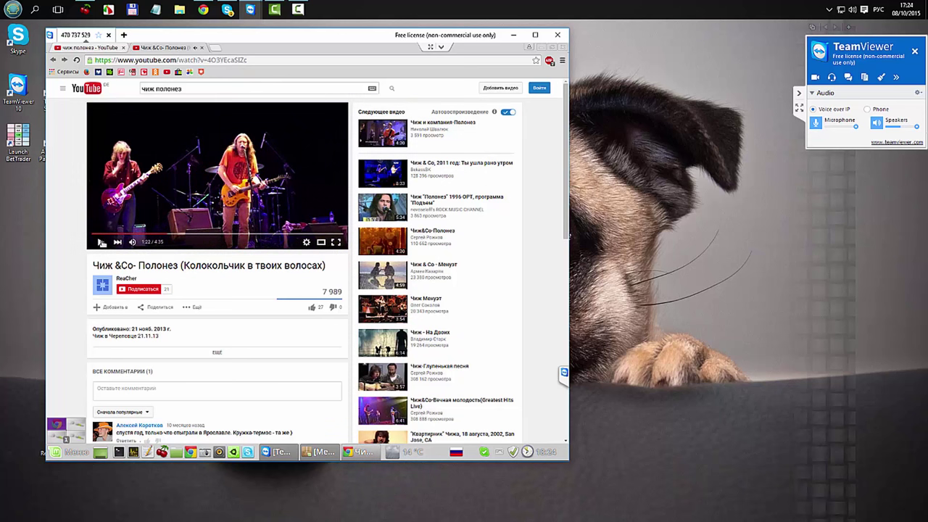
left_click(540, 47)
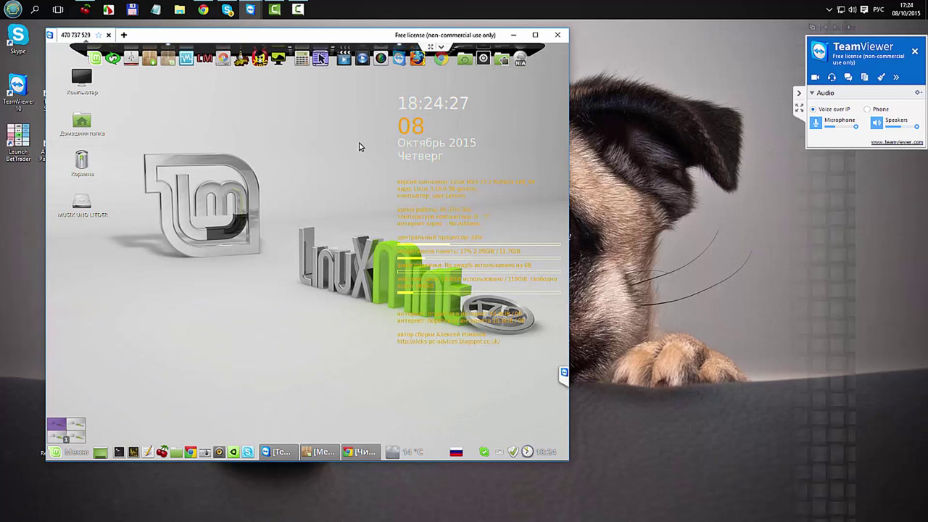
Step: Bring back the Software Manager on its clementine page and close it
left_click(320, 453)
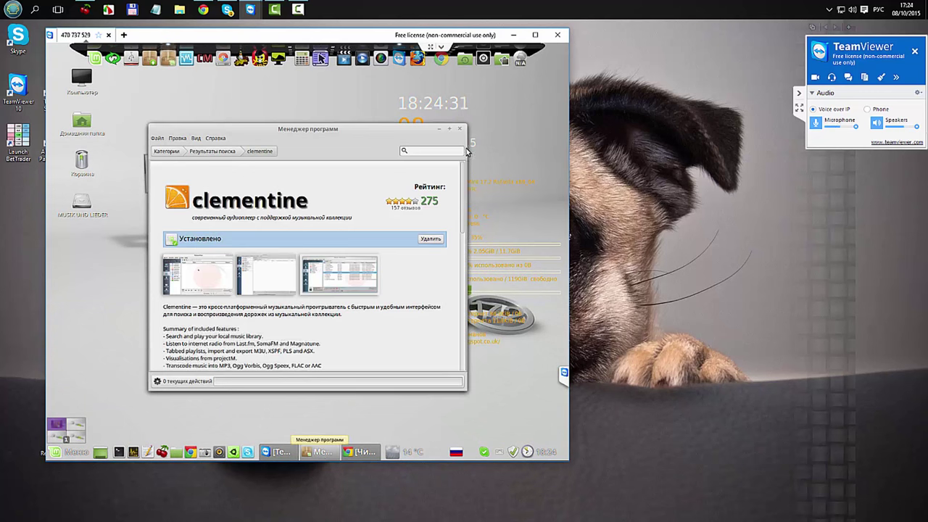
left_click(459, 130)
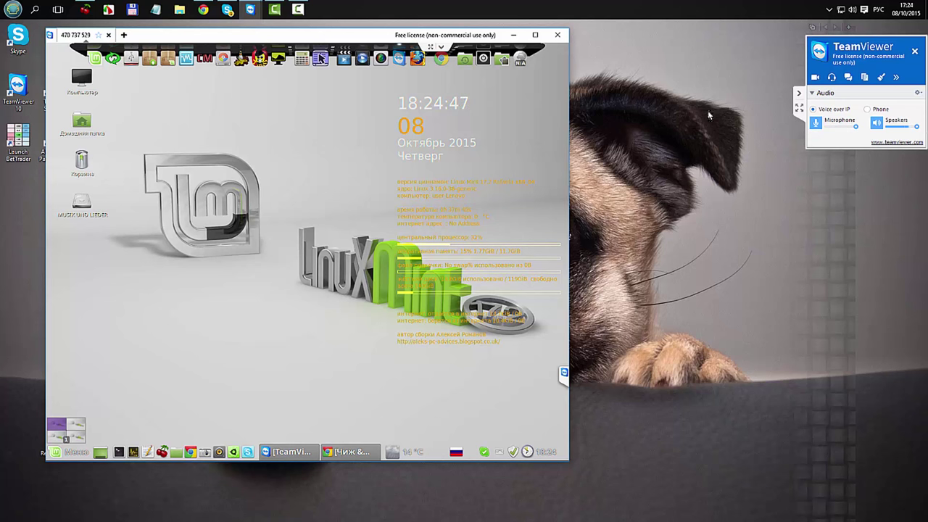
Step: End the remote control session, dismiss the sponsored session notice and close TeamViewer
left_click(558, 35)
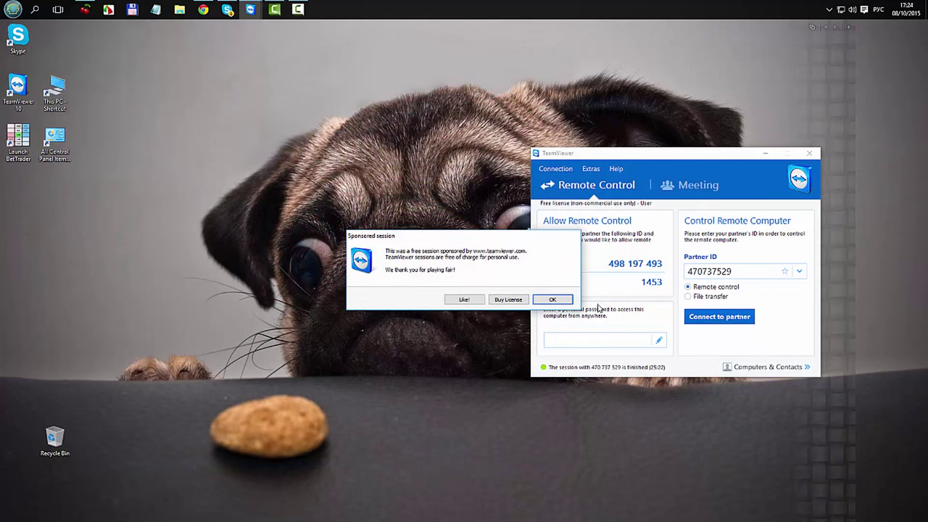
left_click(568, 300)
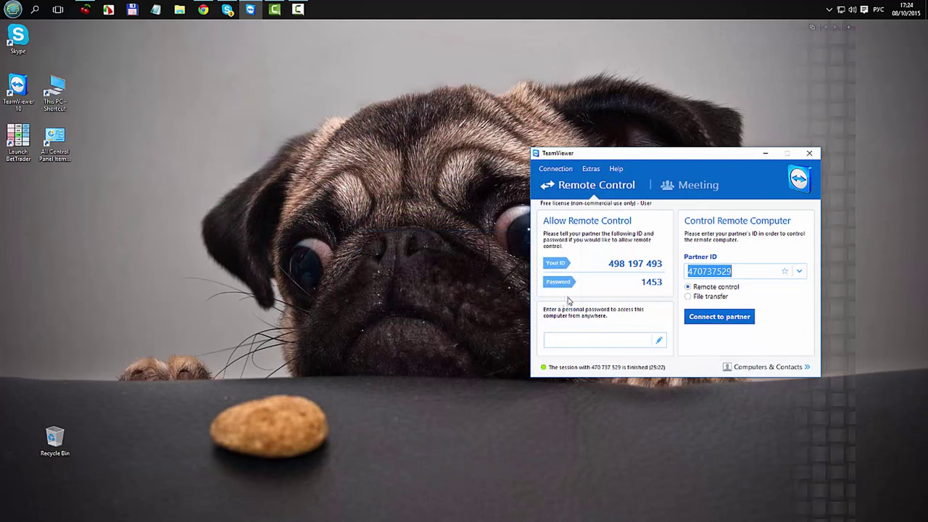
left_click(810, 155)
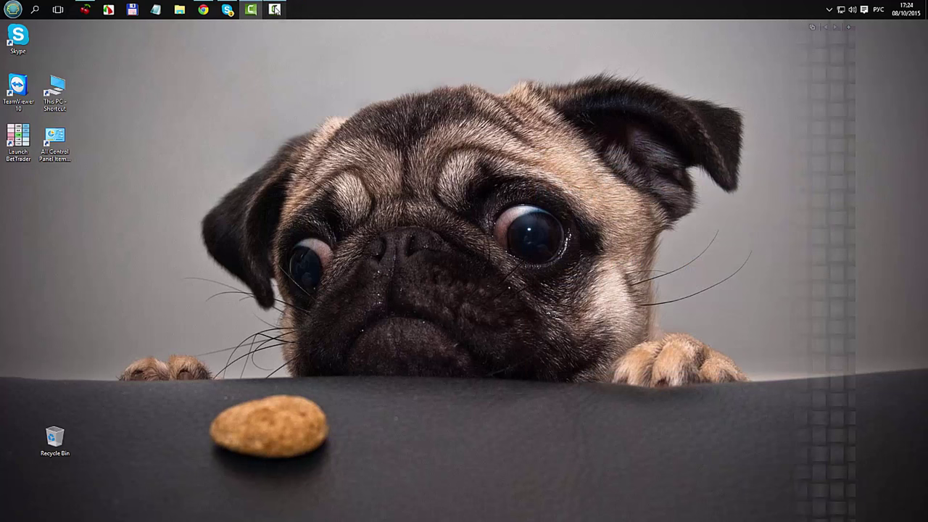